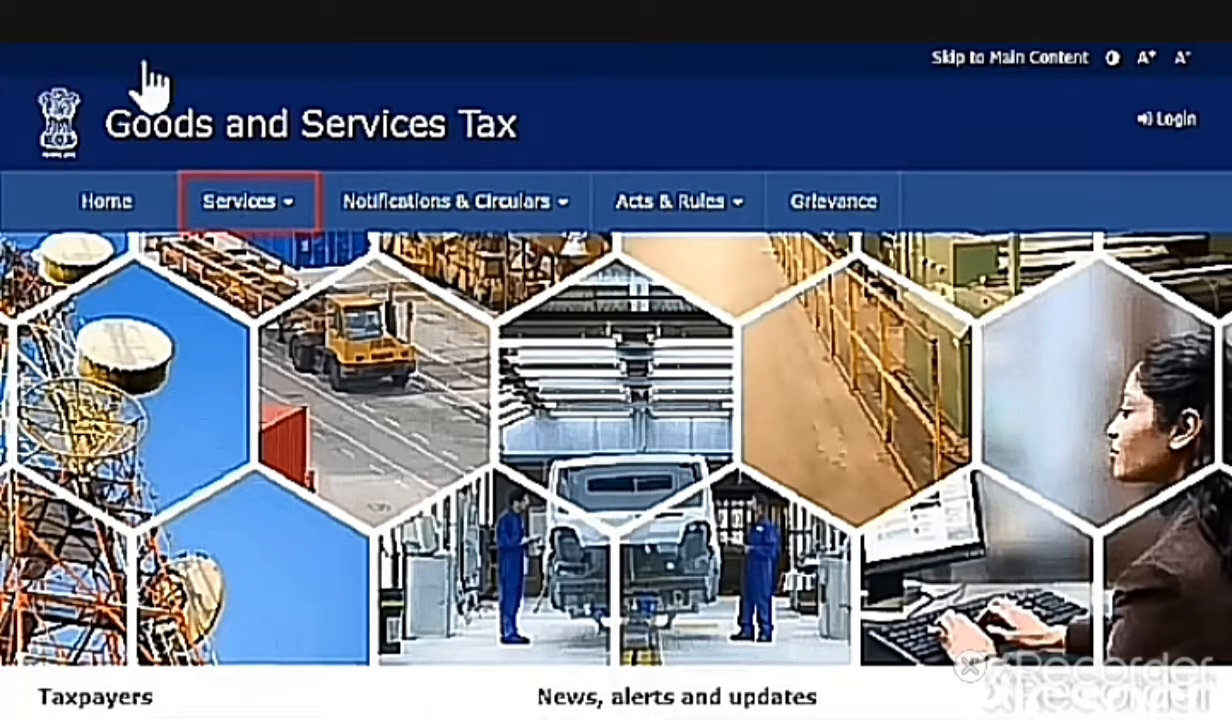
Open the New Registration form from Services > Registration
click(259, 207)
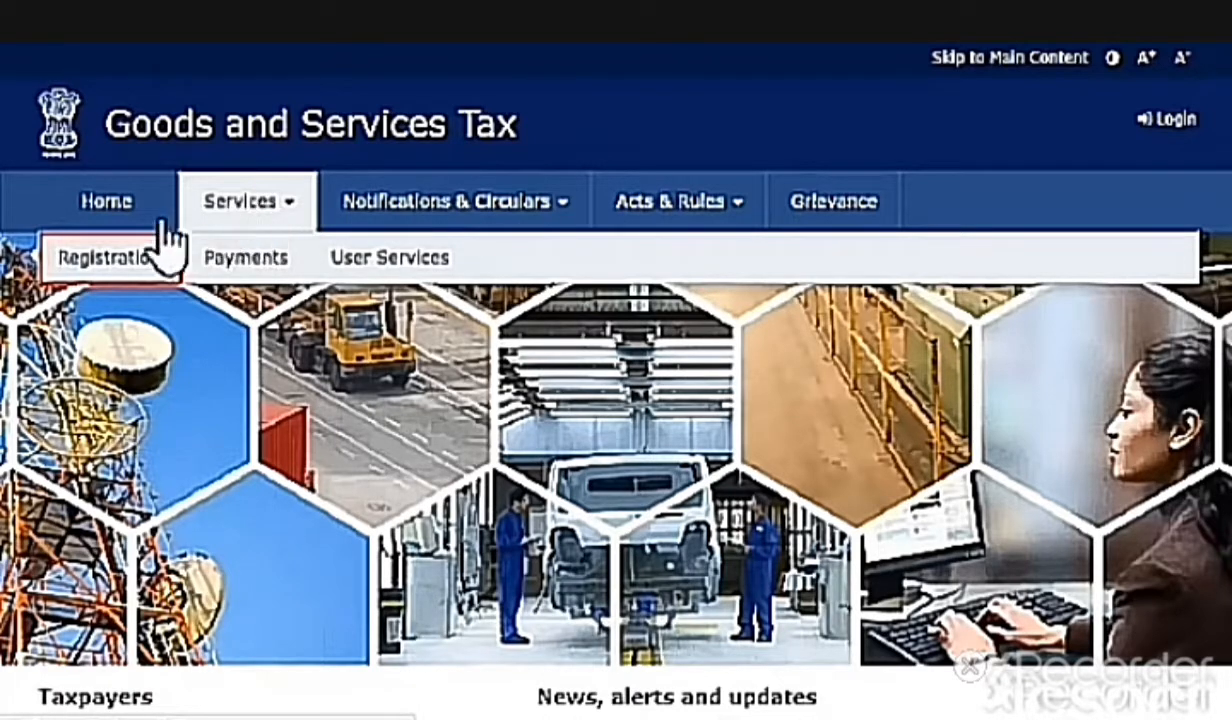
click(137, 266)
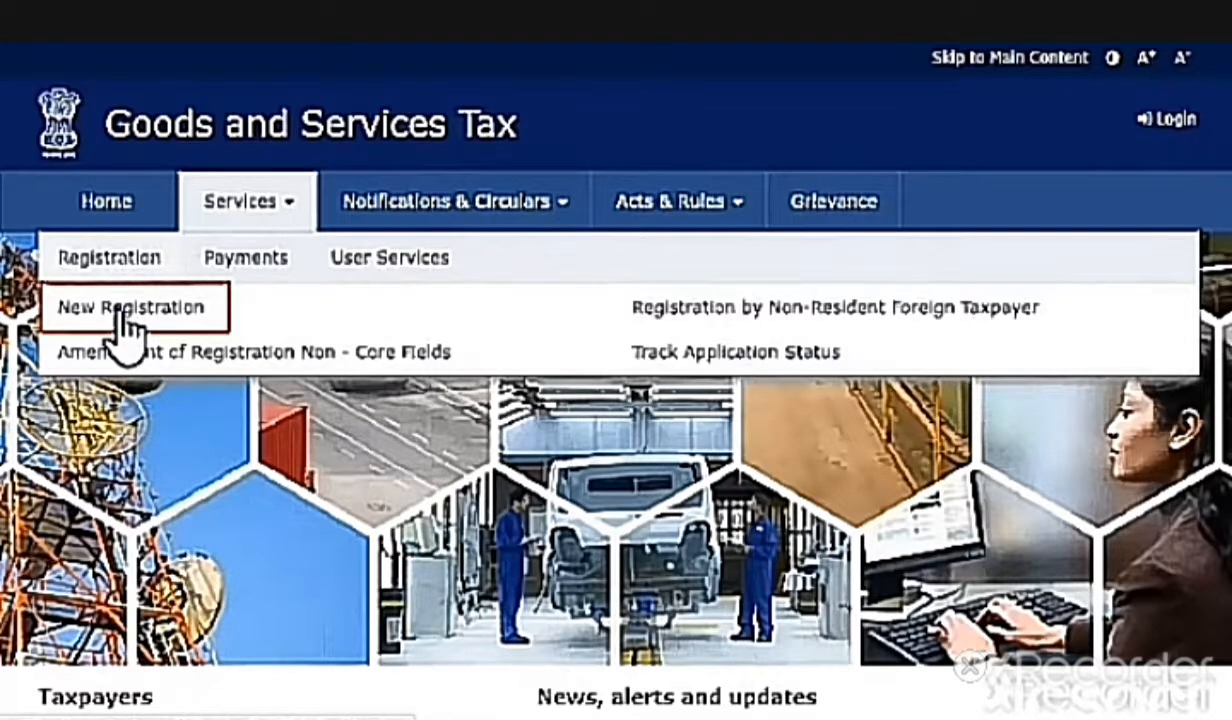
click(120, 310)
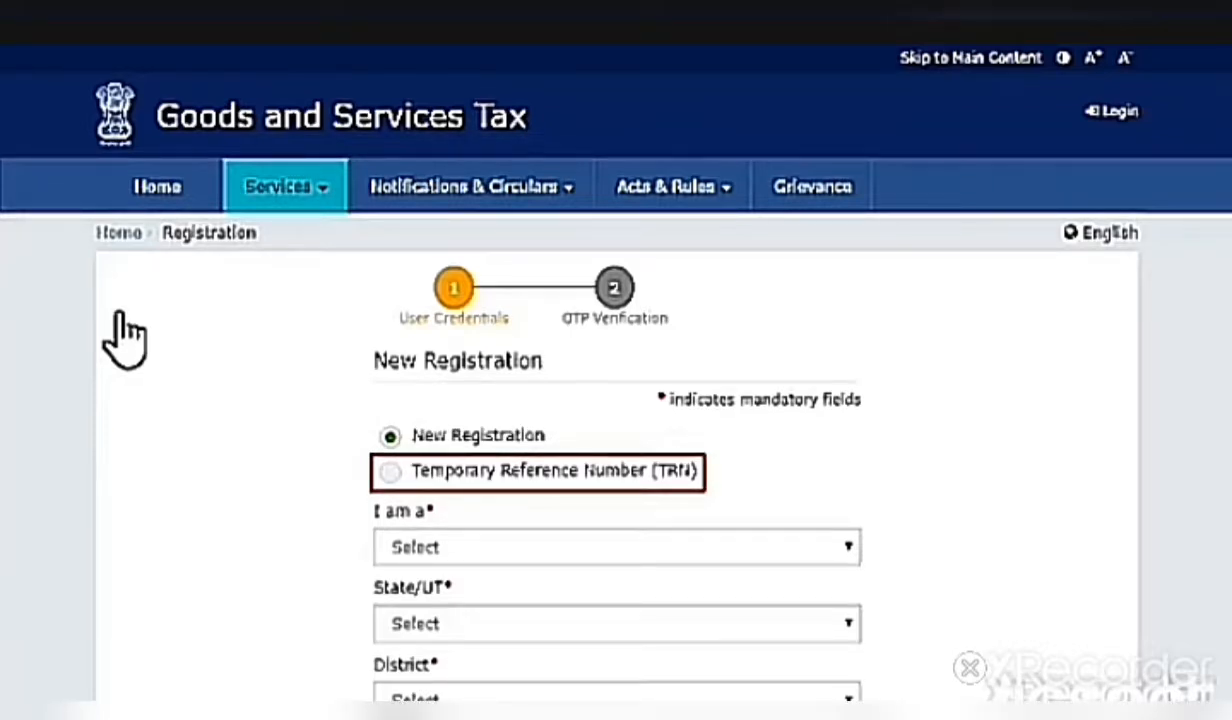
Continue with a Temporary Reference Number, entering the TRN and captcha characters for verification
click(392, 474)
scroll(395, 472, down, 1)
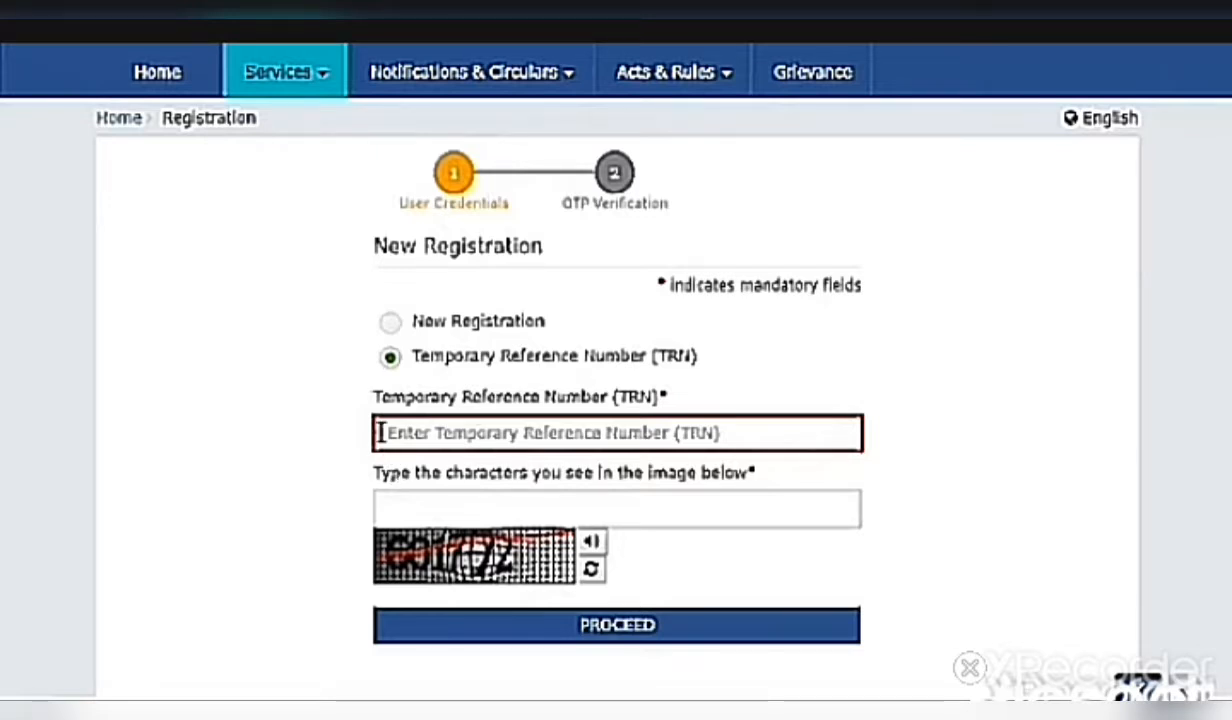
key(ctrl+v)
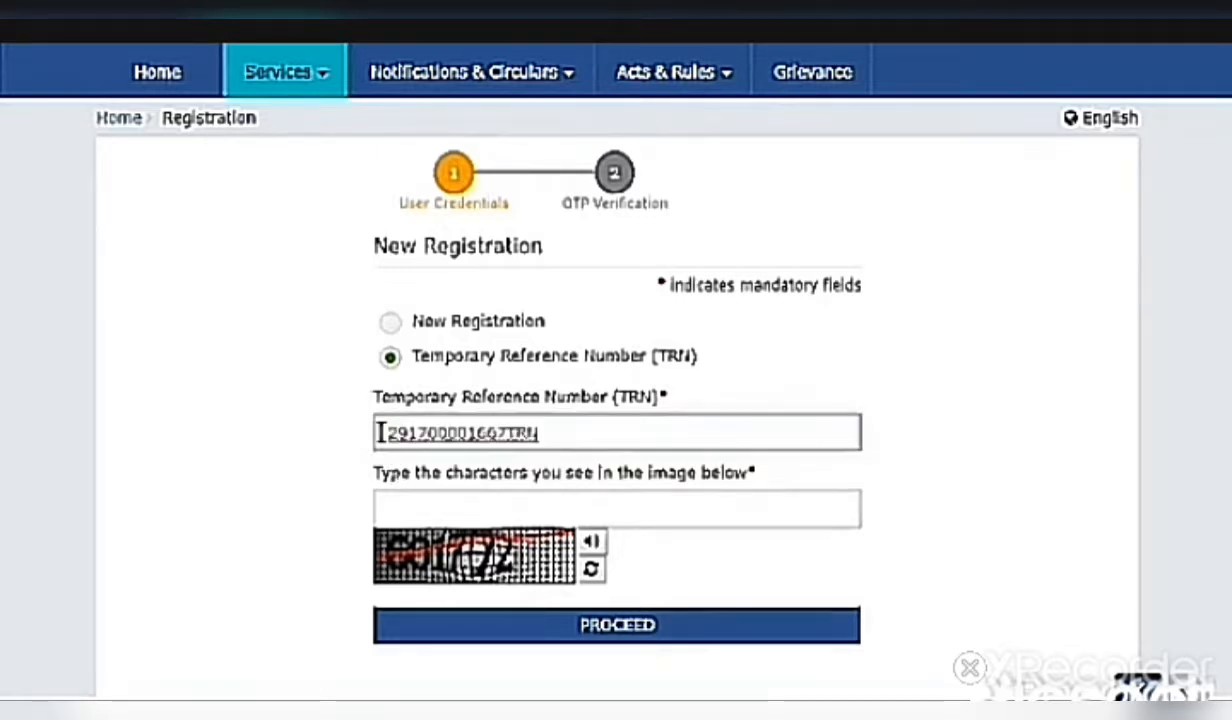
key(Tab)
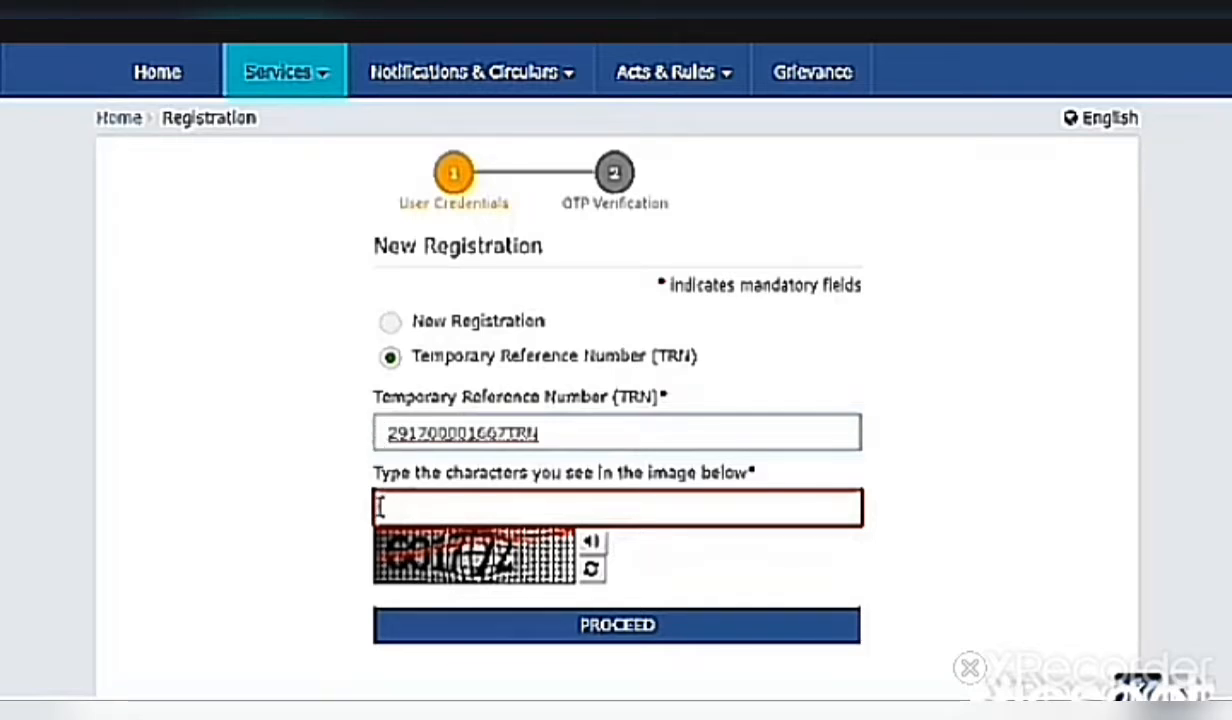
text(601772)
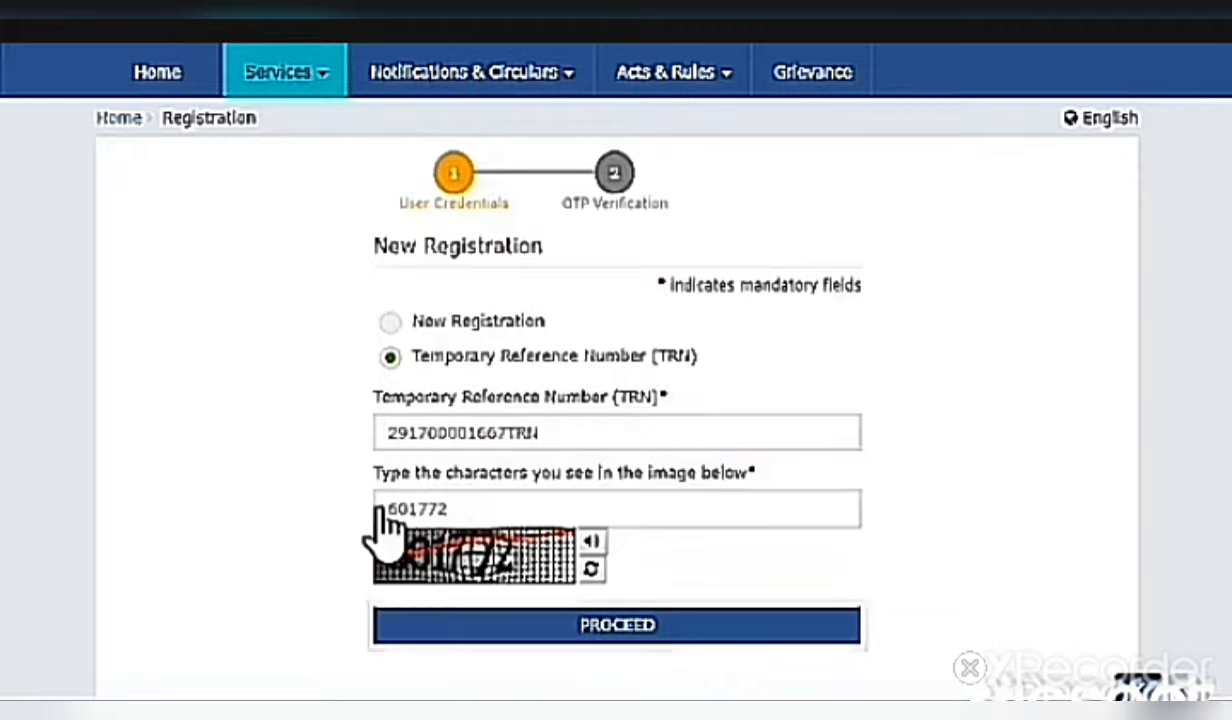
click(733, 640)
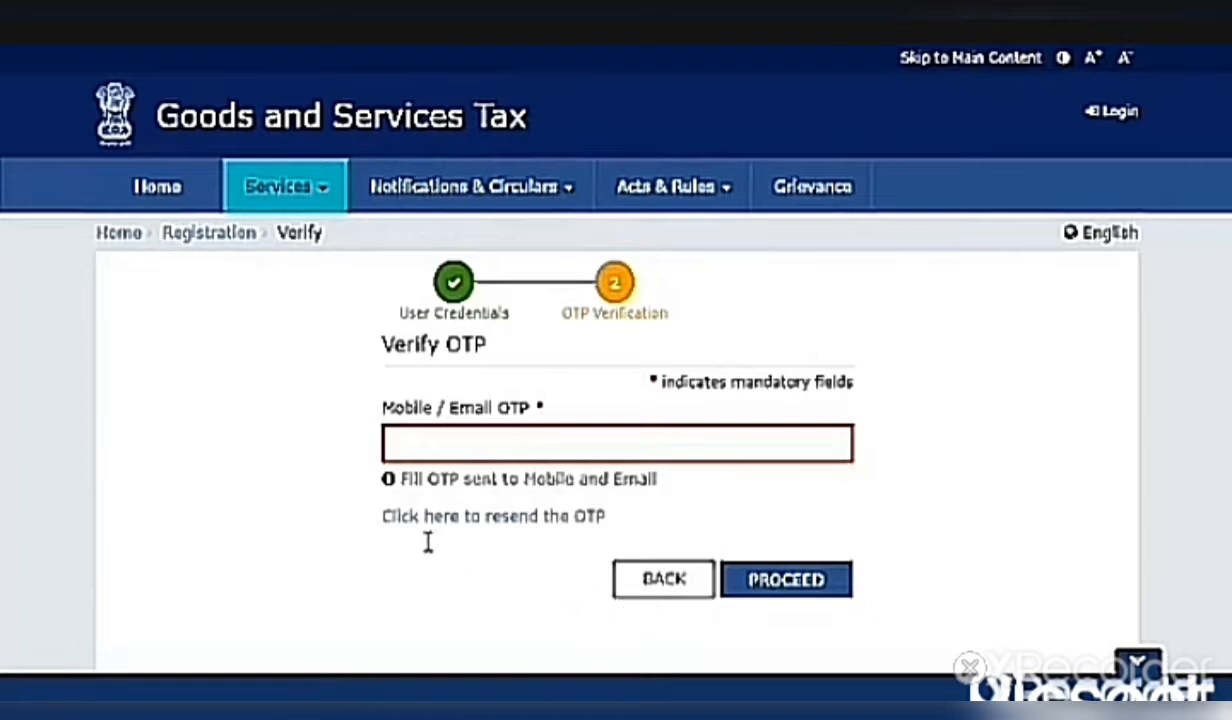
Enter the mobile/email OTP and proceed to the dashboard with the draft application
click(391, 443)
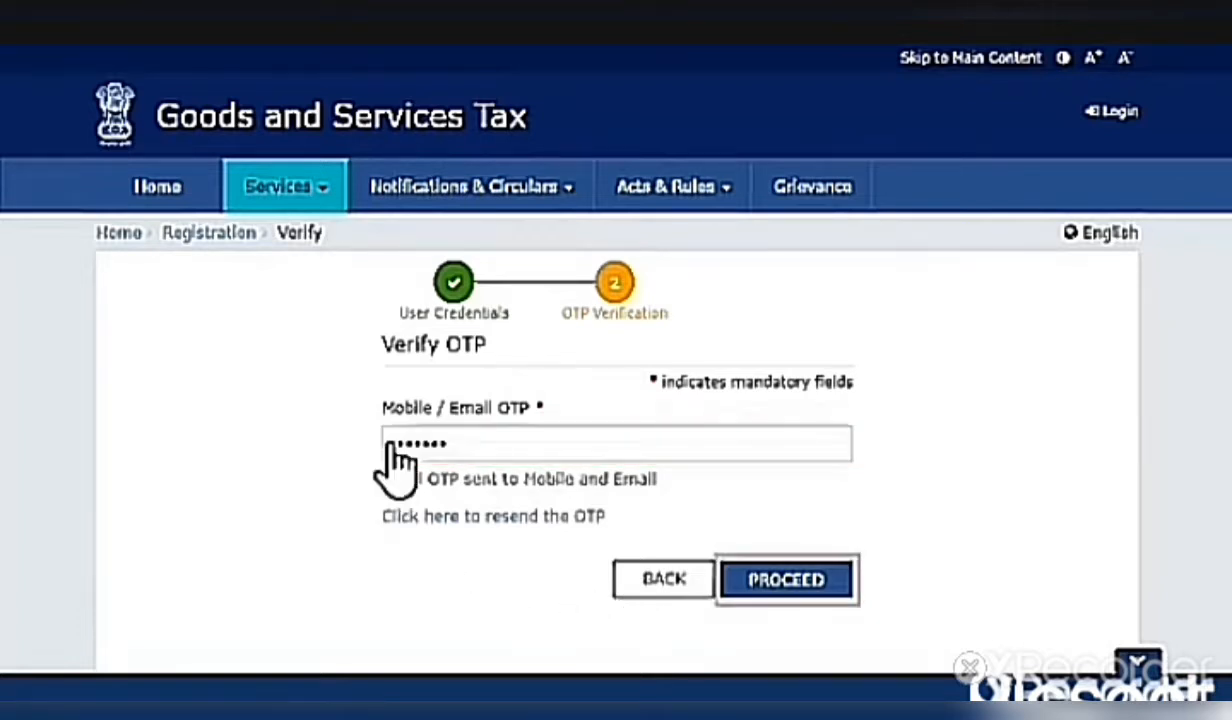
click(795, 582)
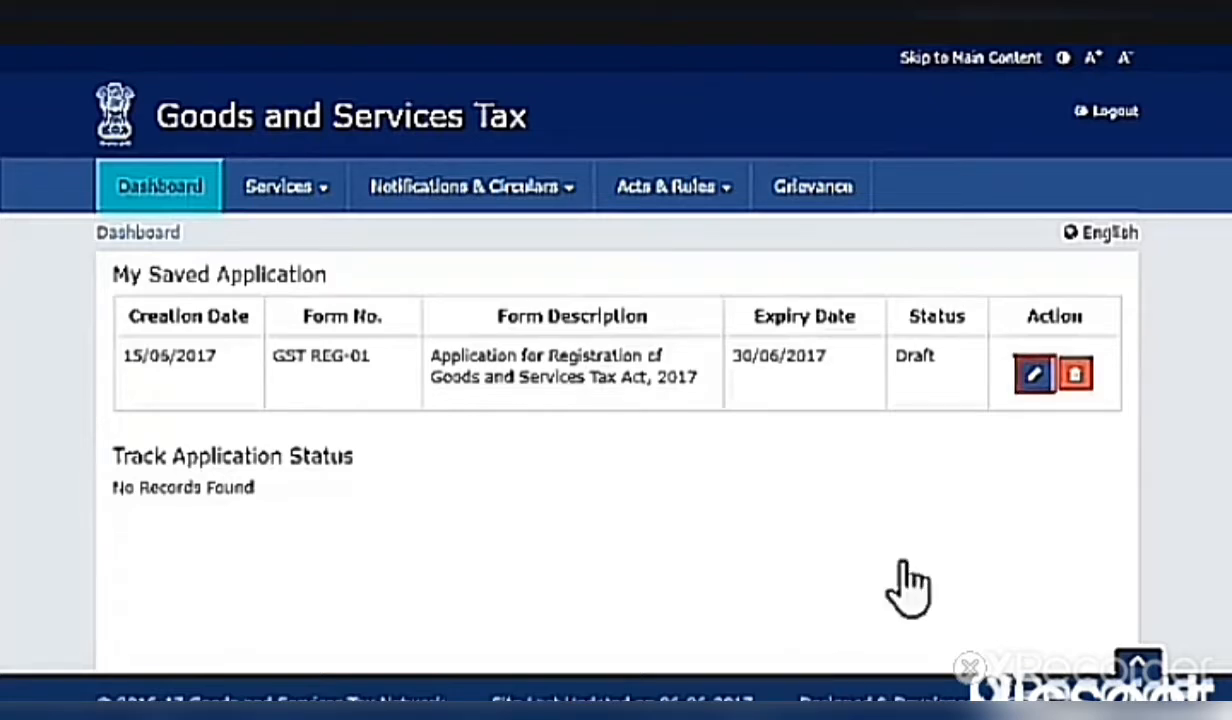
Edit the GST REG-01 draft dated 15/06/2017 from the dashboard's Action column
click(1036, 376)
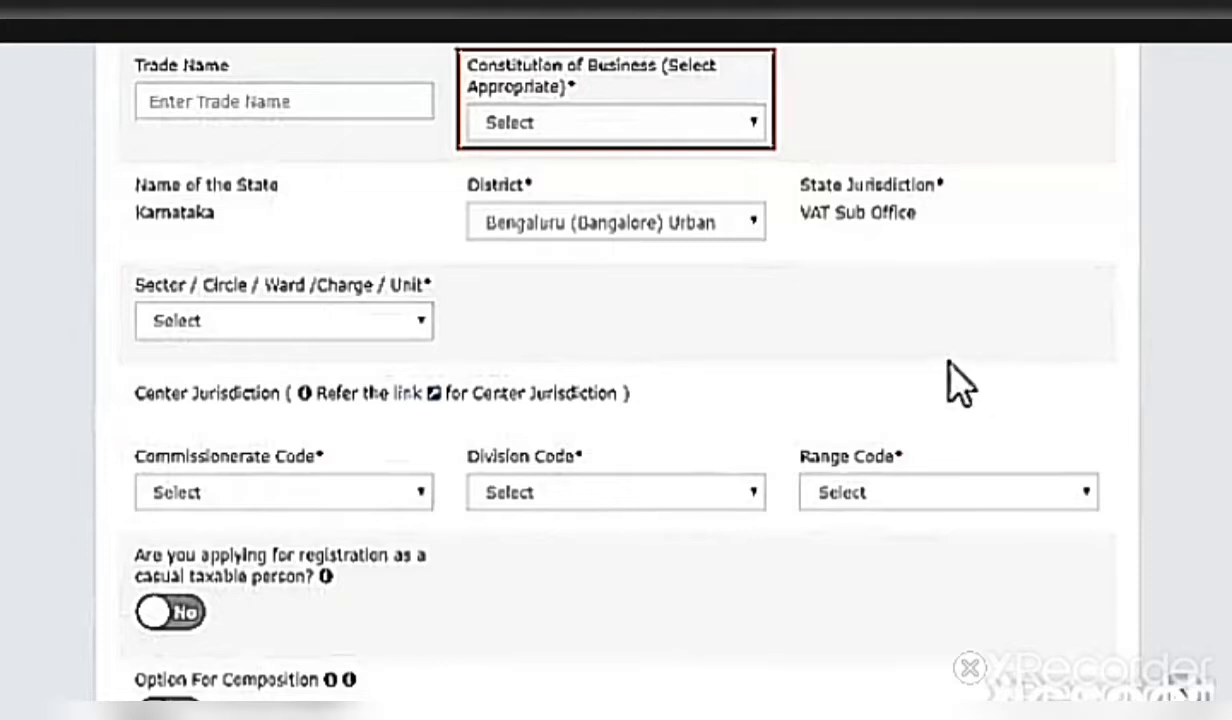
click(758, 130)
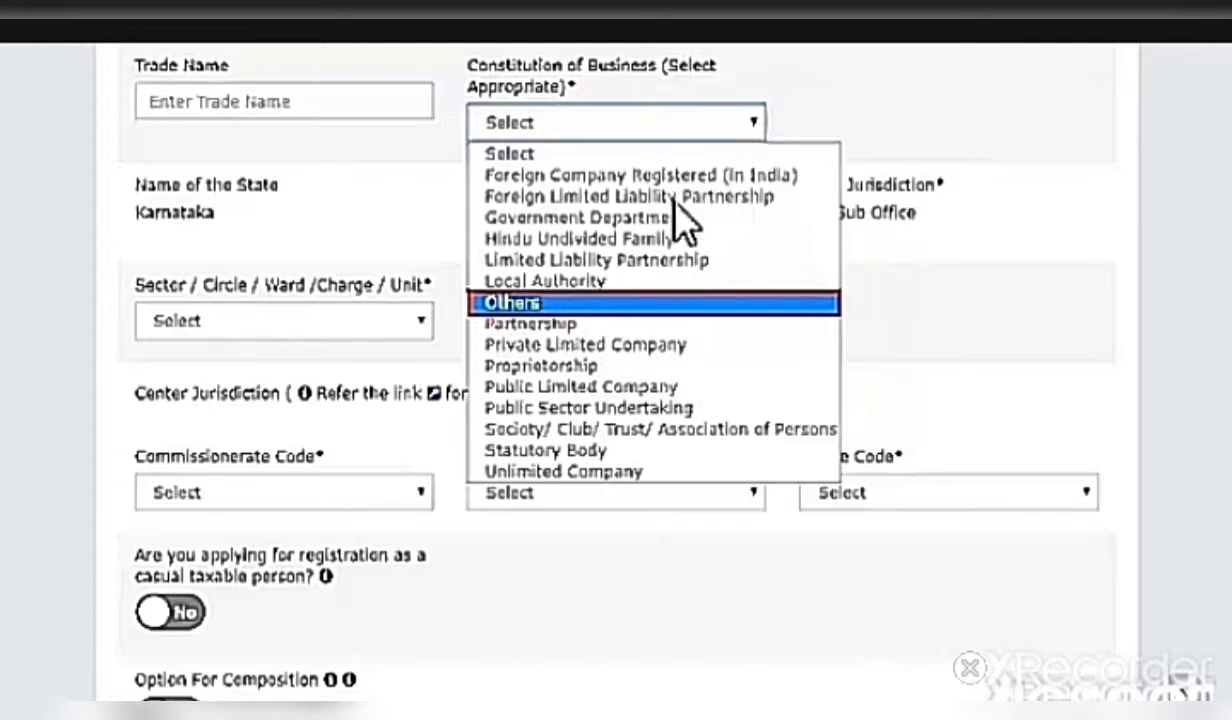
click(665, 303)
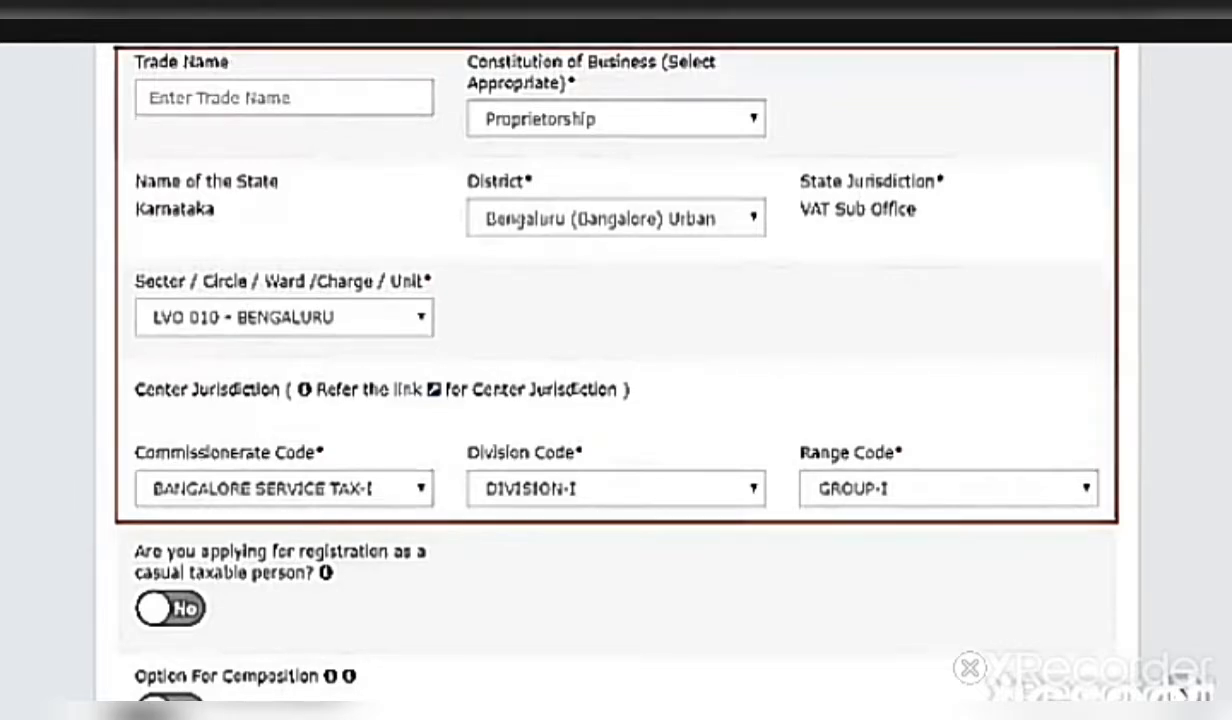
Save the Proprietorship business details and continue to the Promoter / Partners section
scroll(415, 415, down, 6)
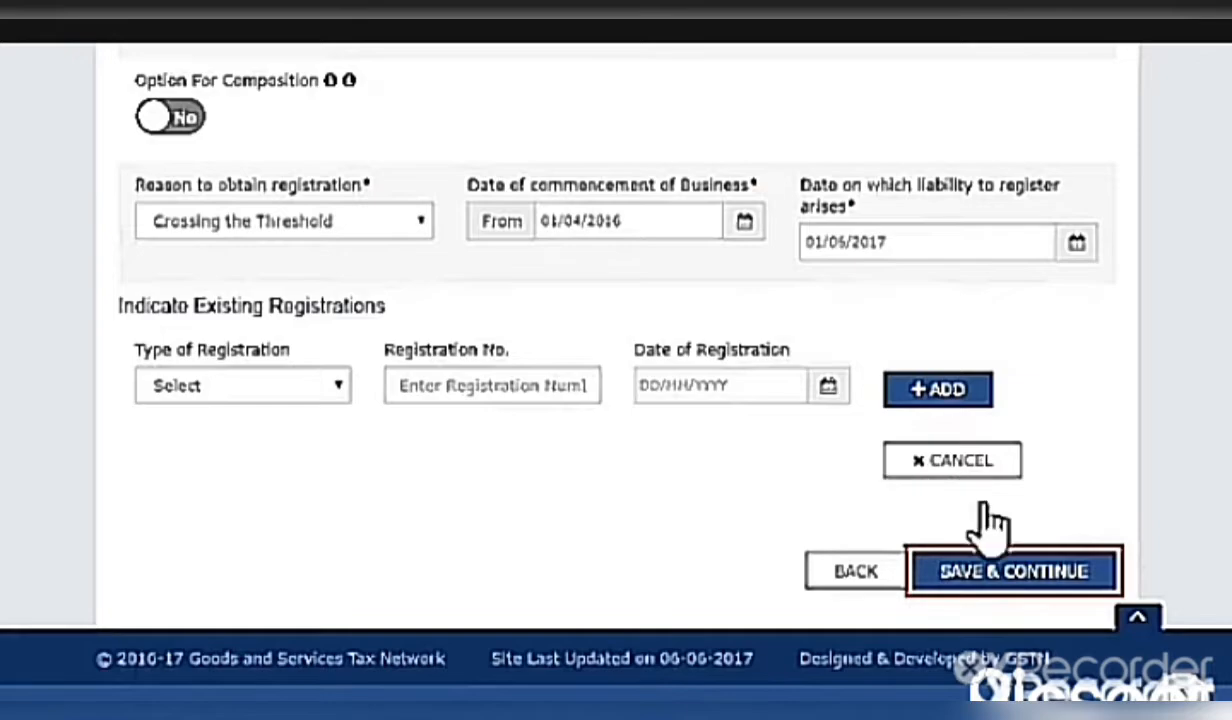
click(1012, 578)
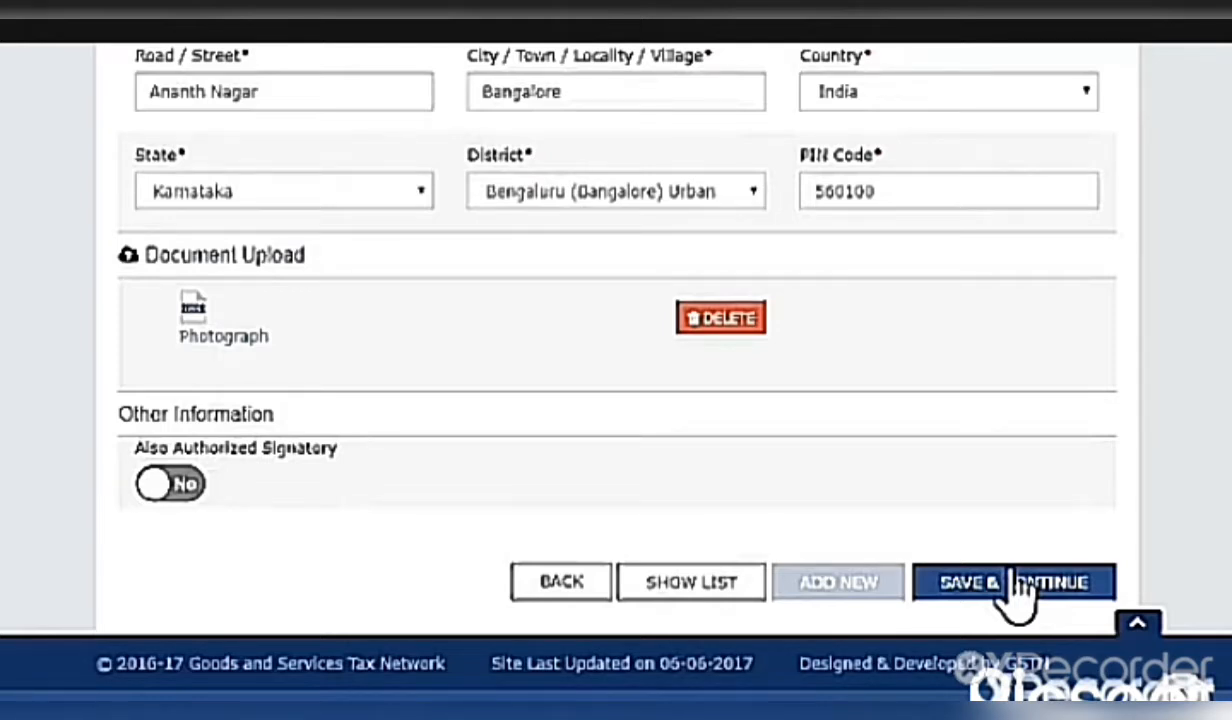
Save the promoter's details, residential address and photograph, then continue
click(1012, 594)
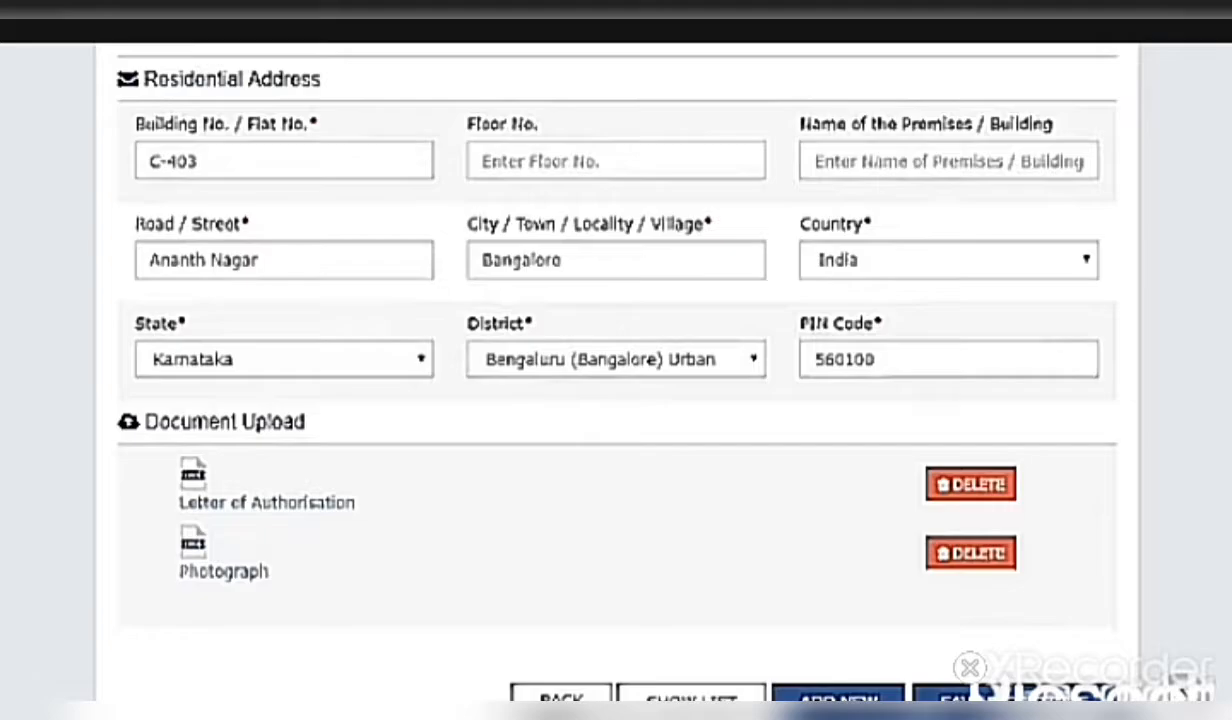
Save the authorized signatory details and proceed to the Authorized Representative section
click(1008, 698)
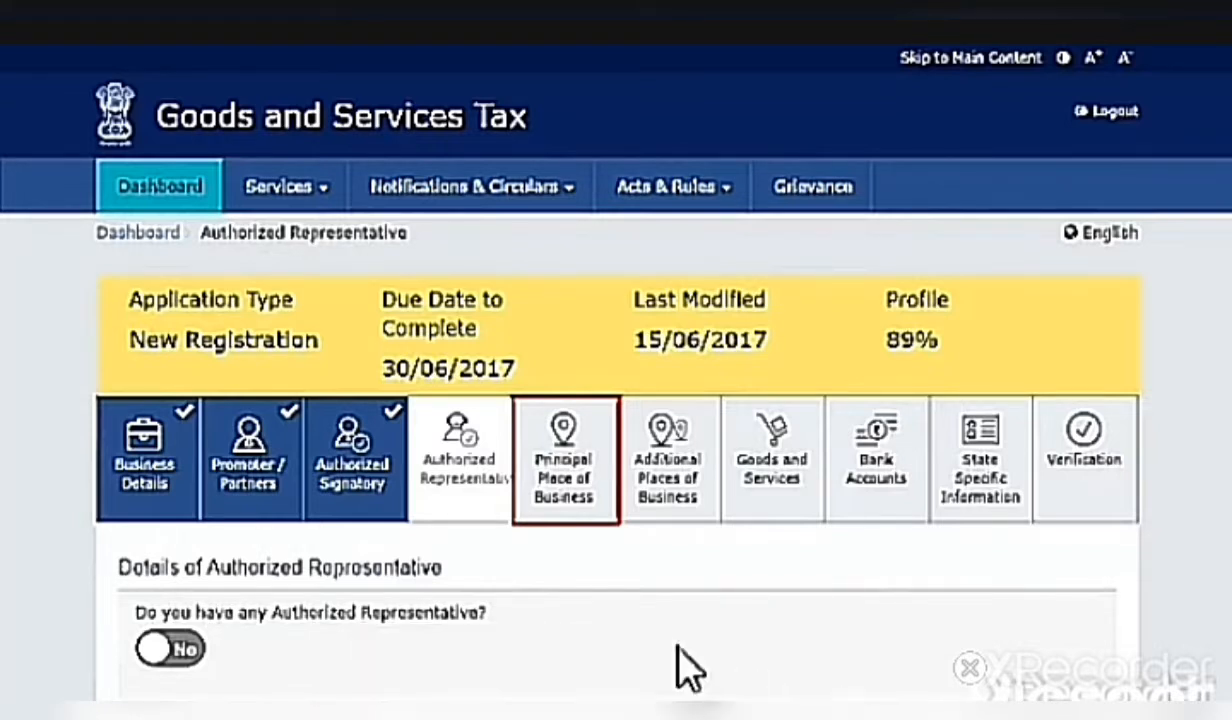
Leaving authorized representative at No, go to Principal Place of Business
click(580, 505)
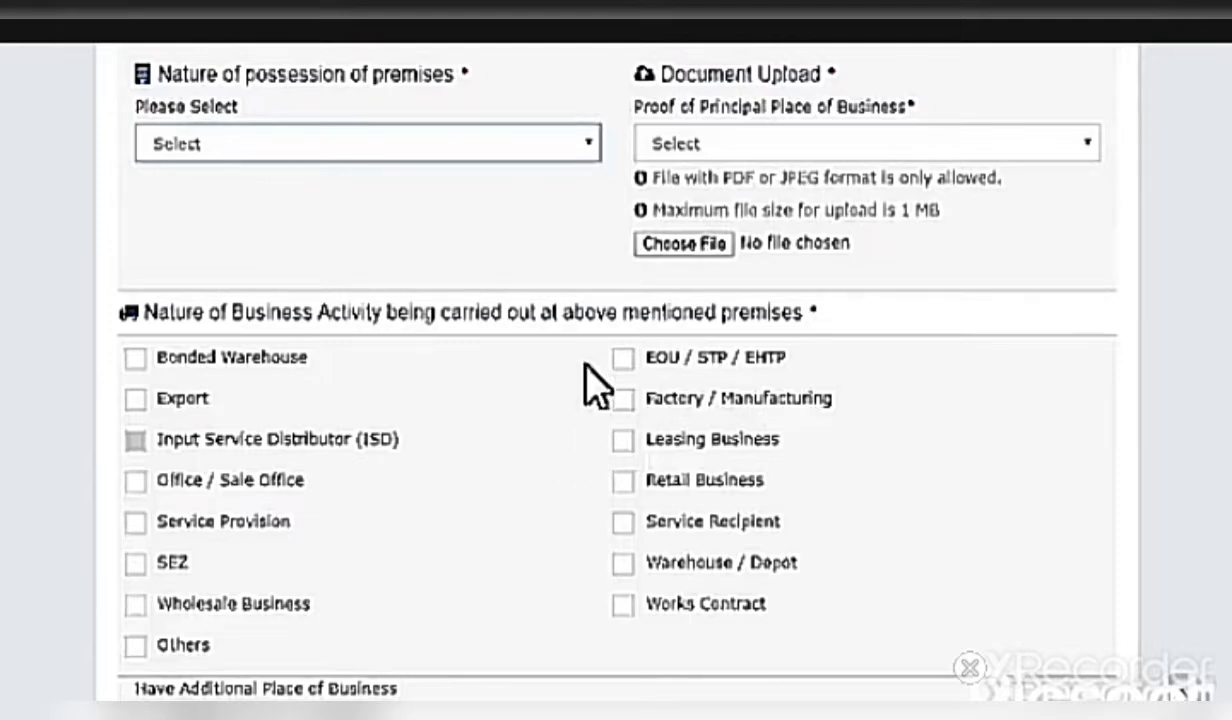
Open the premises' Nature of possession list to choose Own
click(592, 146)
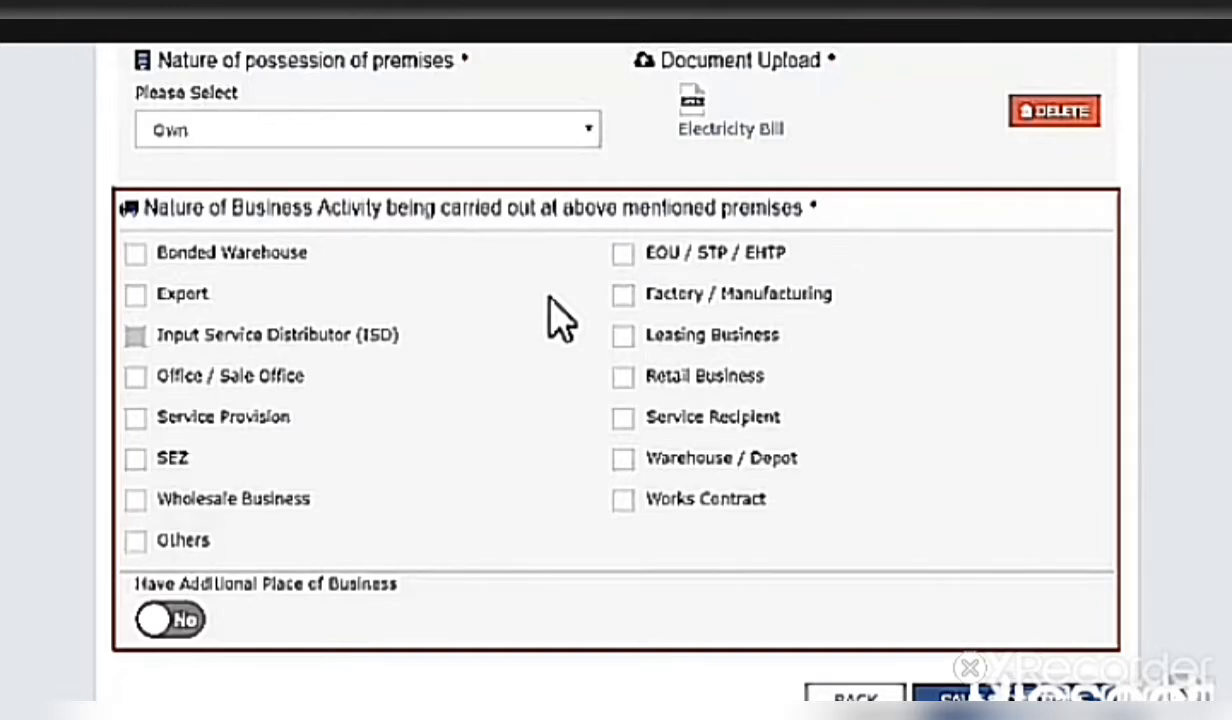
Tick Wholesale Business for the principal premises and save the place details
click(136, 500)
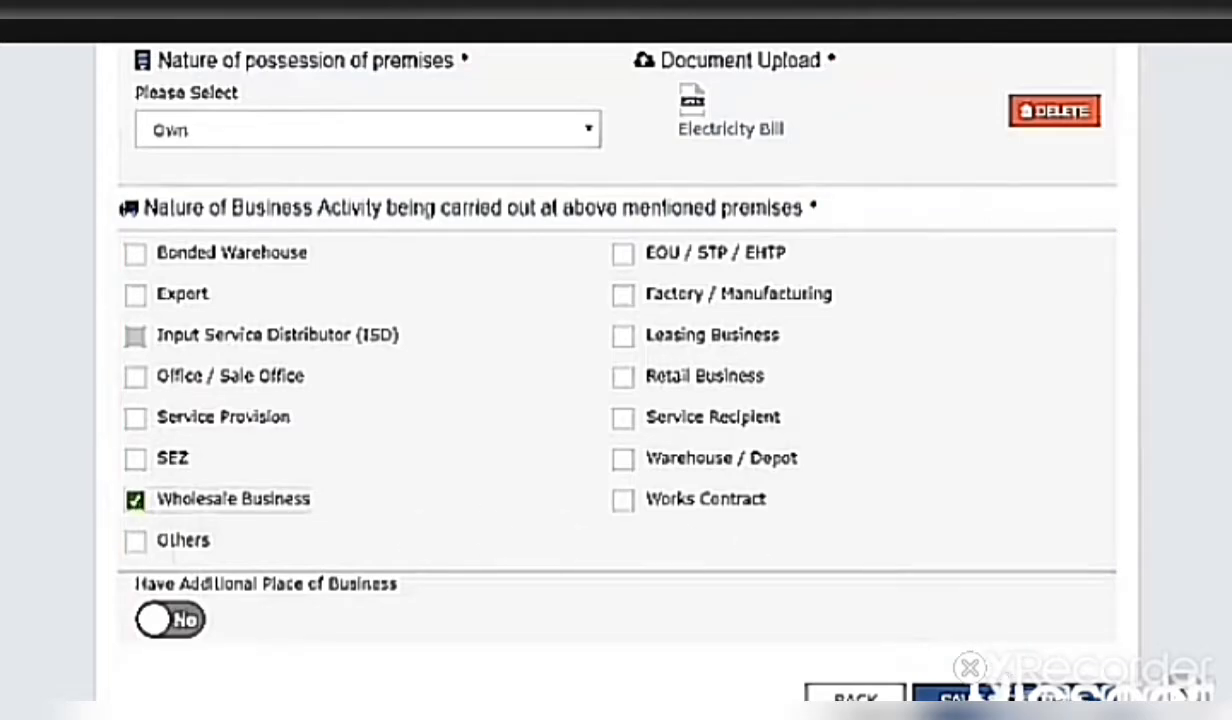
click(1012, 697)
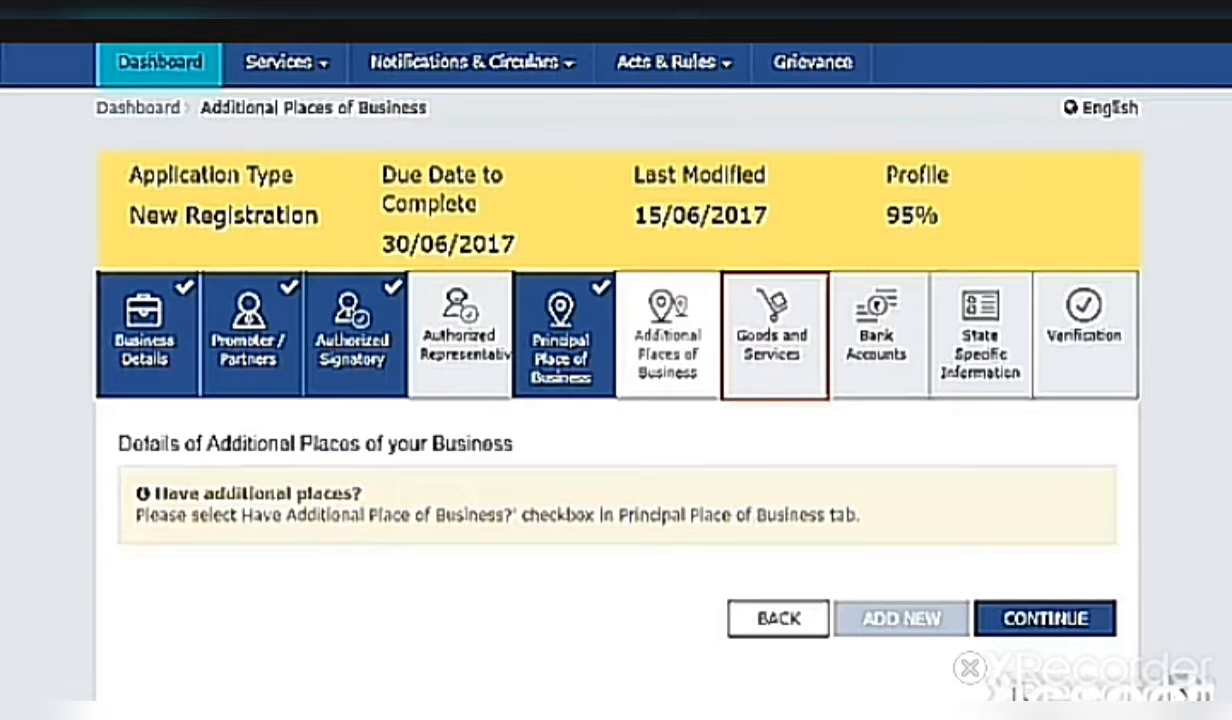
Jump past Additional Places of Business to the Goods and Services section
click(790, 365)
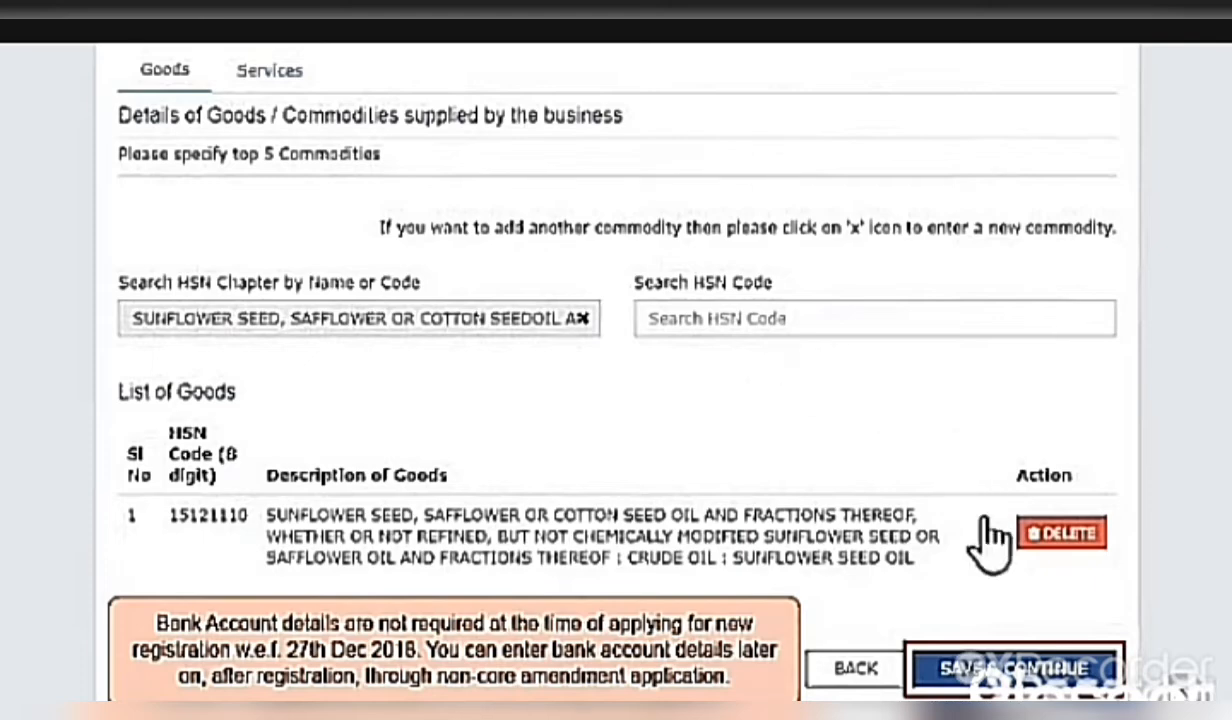
Save the goods list and start a new entry under Bank Accounts
click(1013, 668)
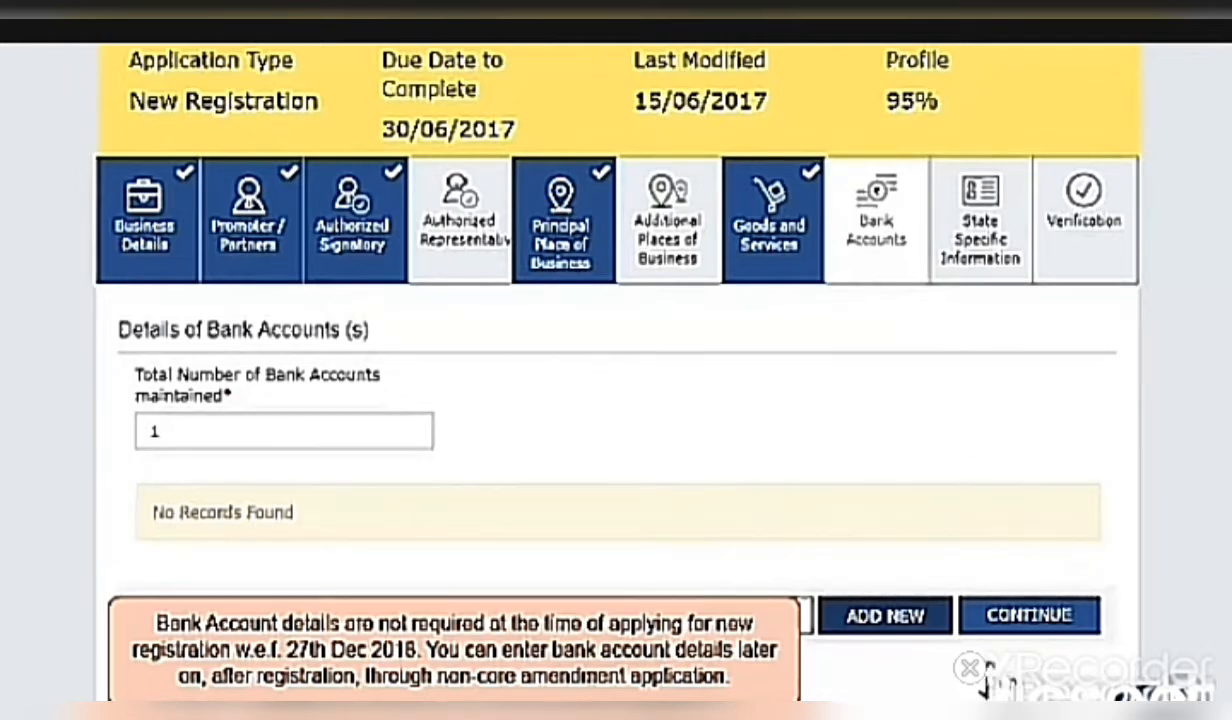
click(893, 615)
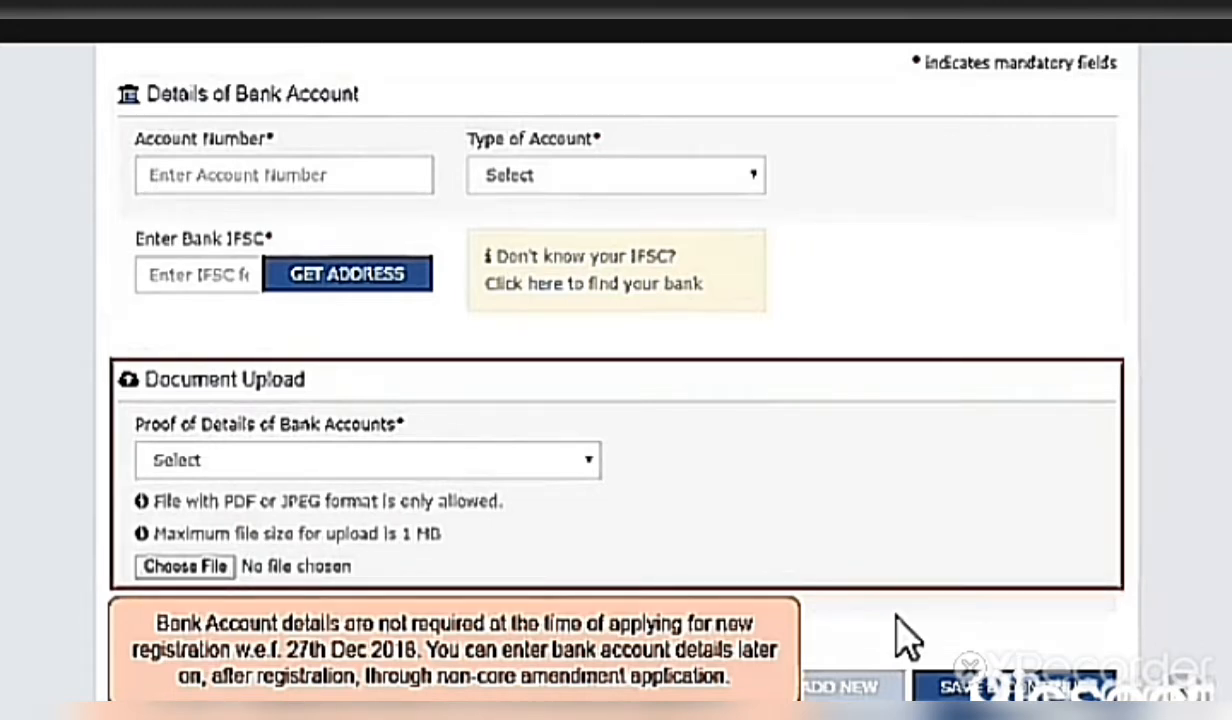
Review the accepted bank proof document types, then save the current bank account details
click(588, 460)
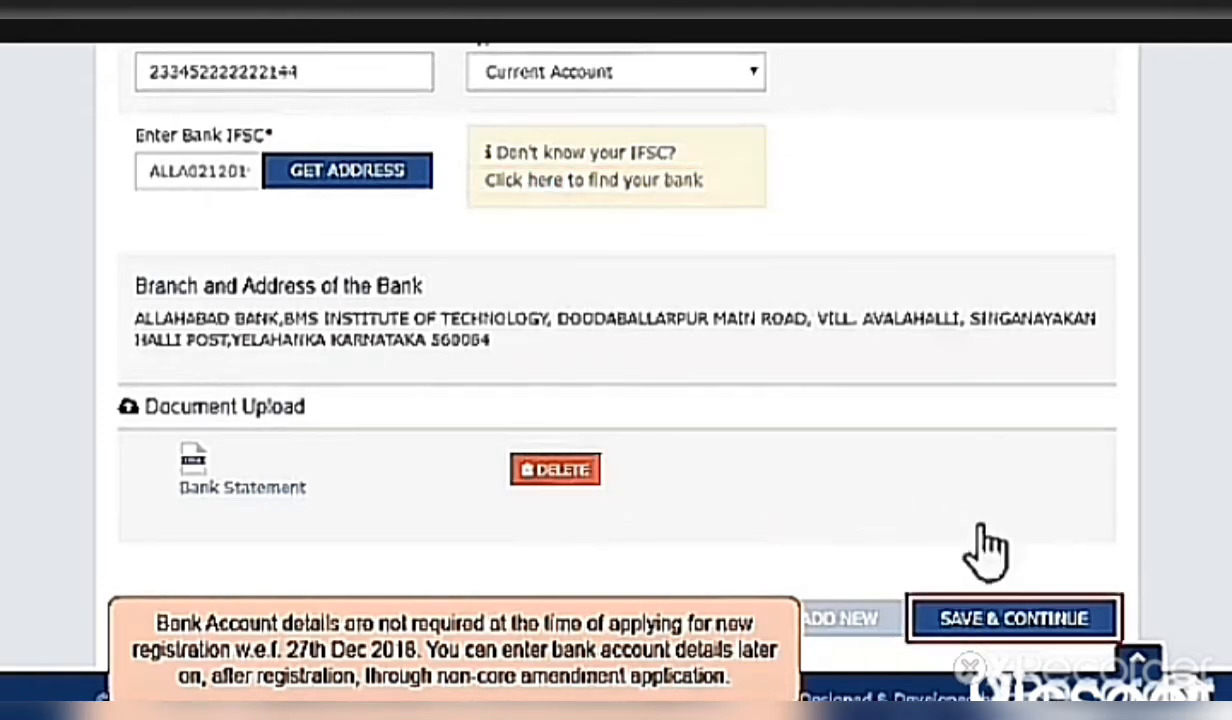
click(1040, 622)
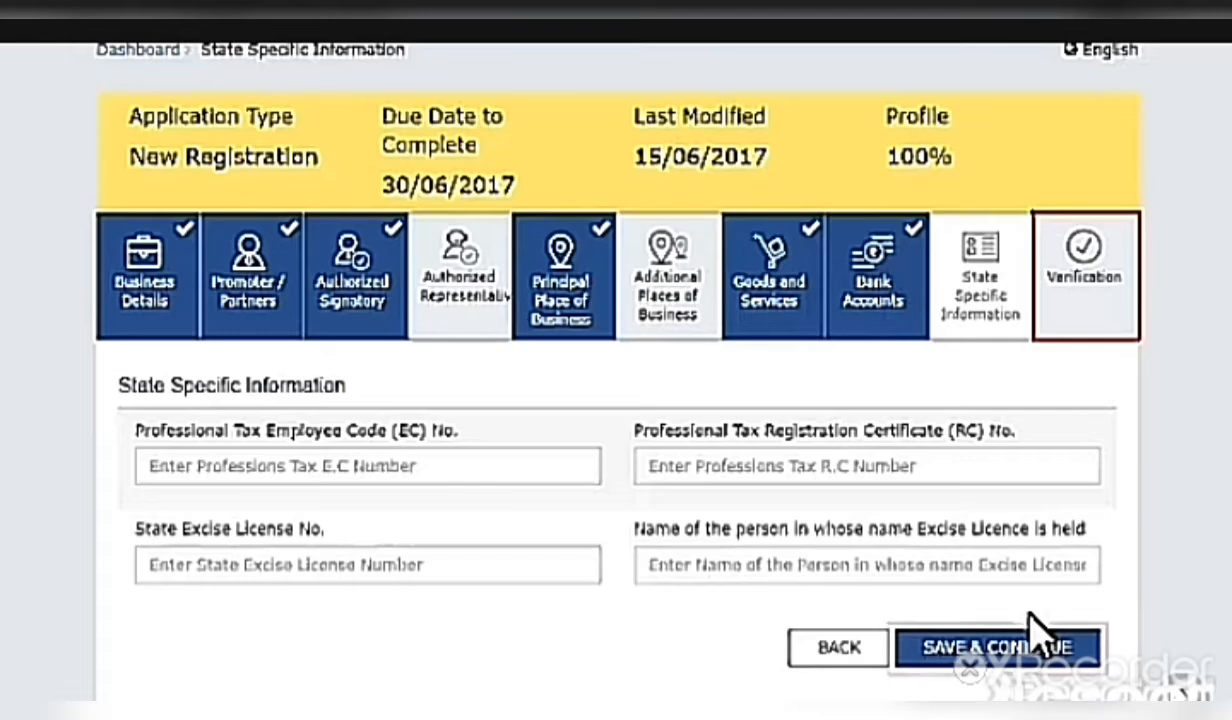
Save State Specific Information with professional tax and excise licence fields left empty
click(1008, 637)
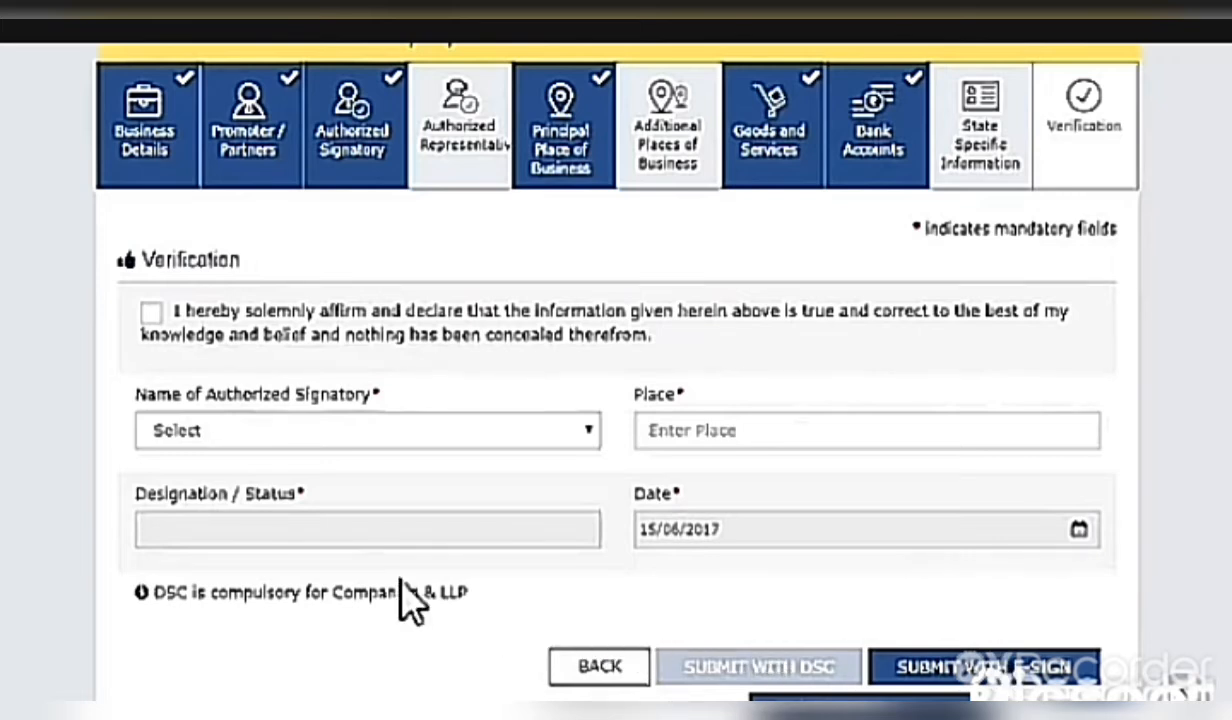
Tick the declaration affirming the information given is true
click(151, 313)
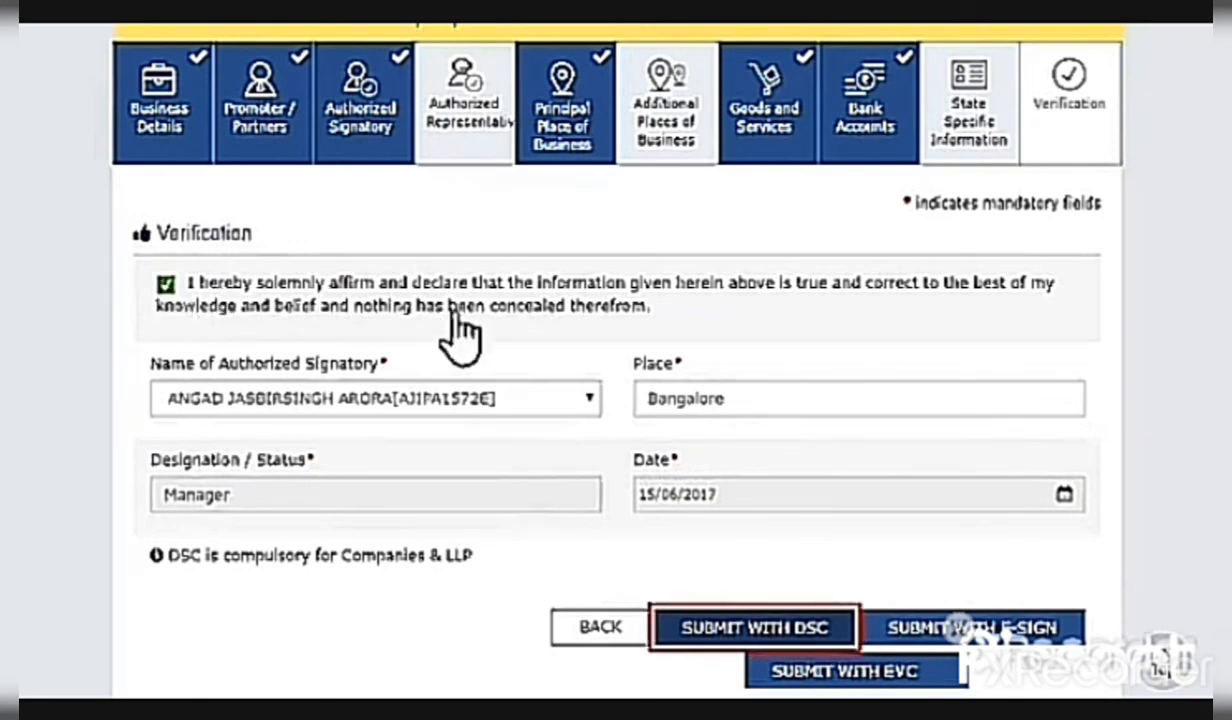
Submit the application with DSC and accept the Warning to reach signing
click(762, 640)
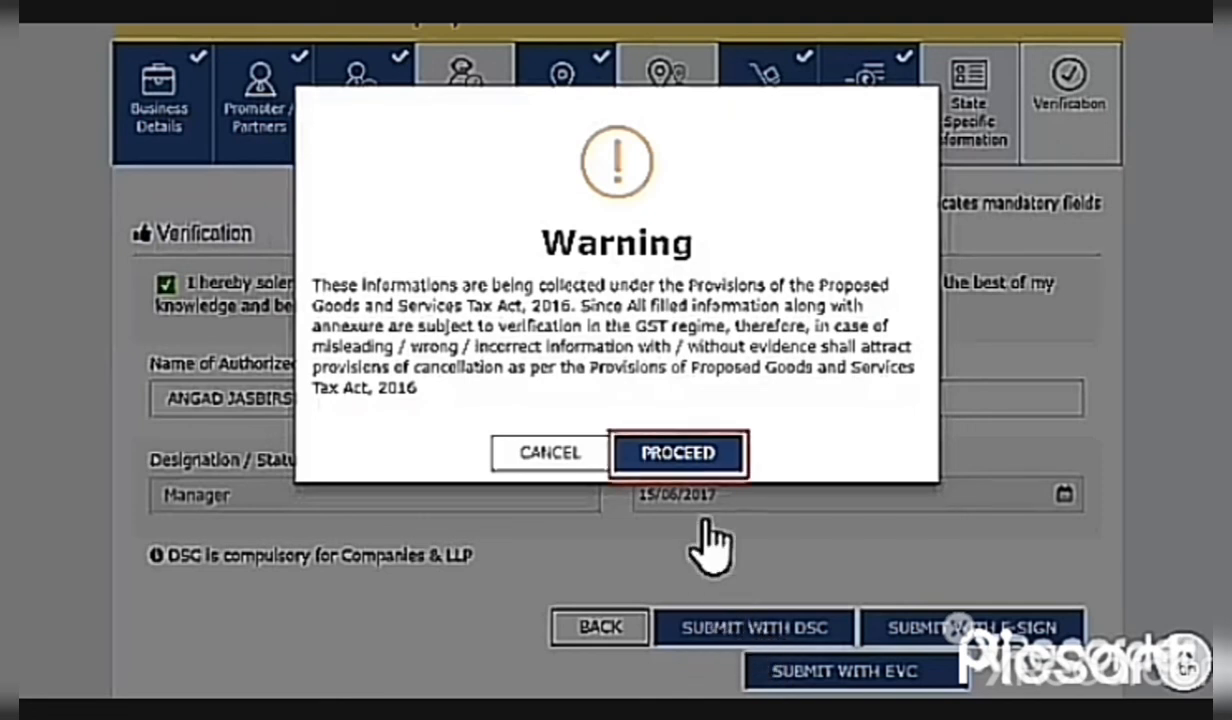
click(678, 453)
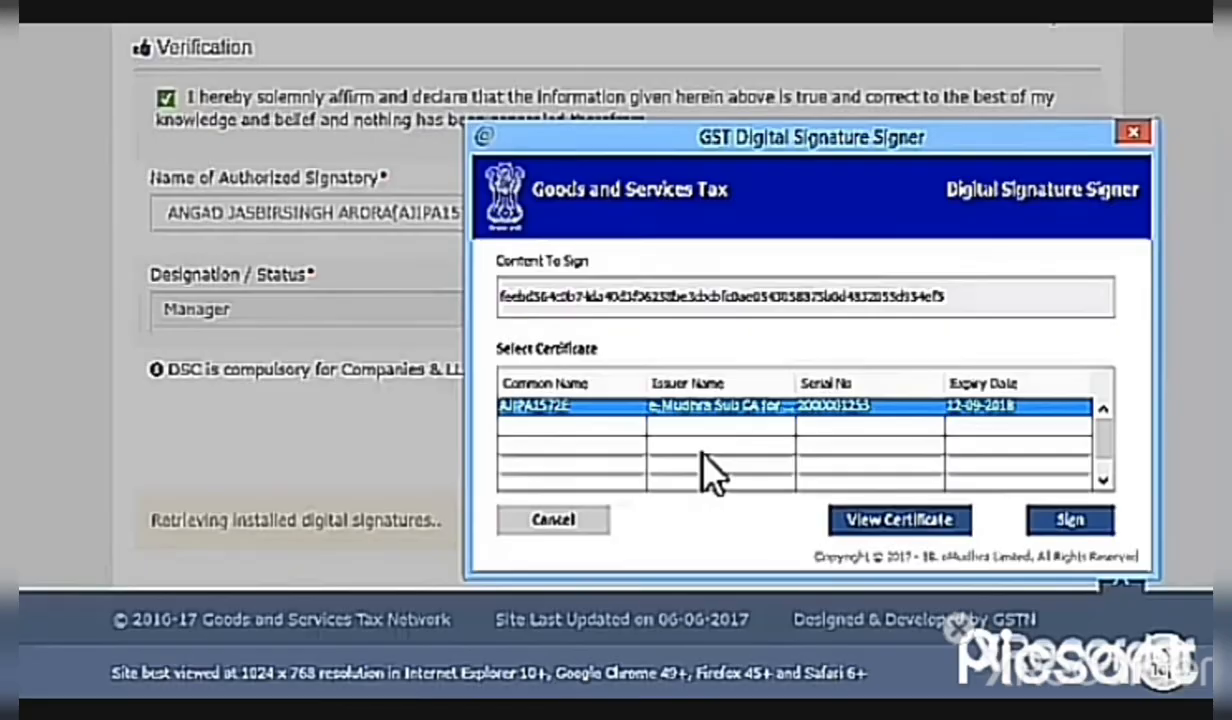